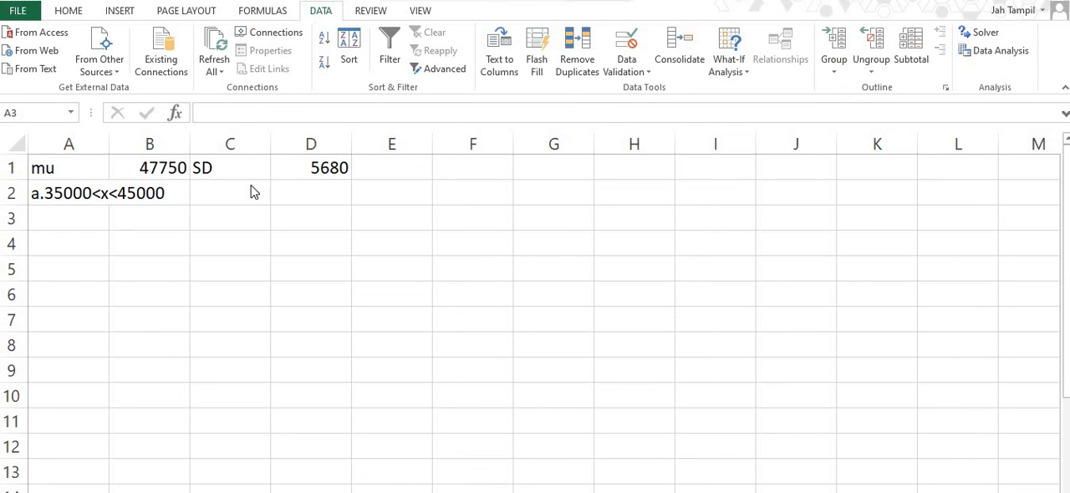
- Enter the bounds 45000 in cell A3 and 35000 in cell A4
click(74, 219)
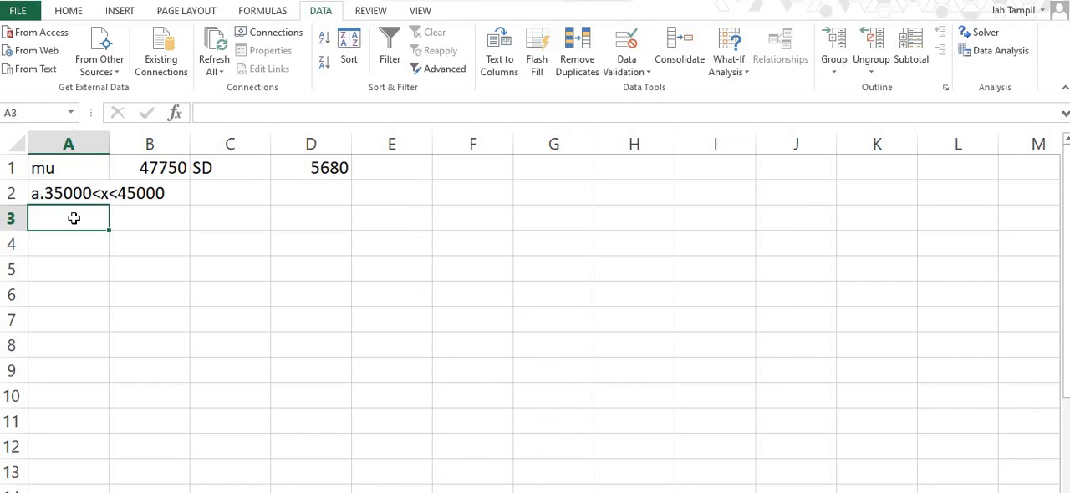
text(45000)
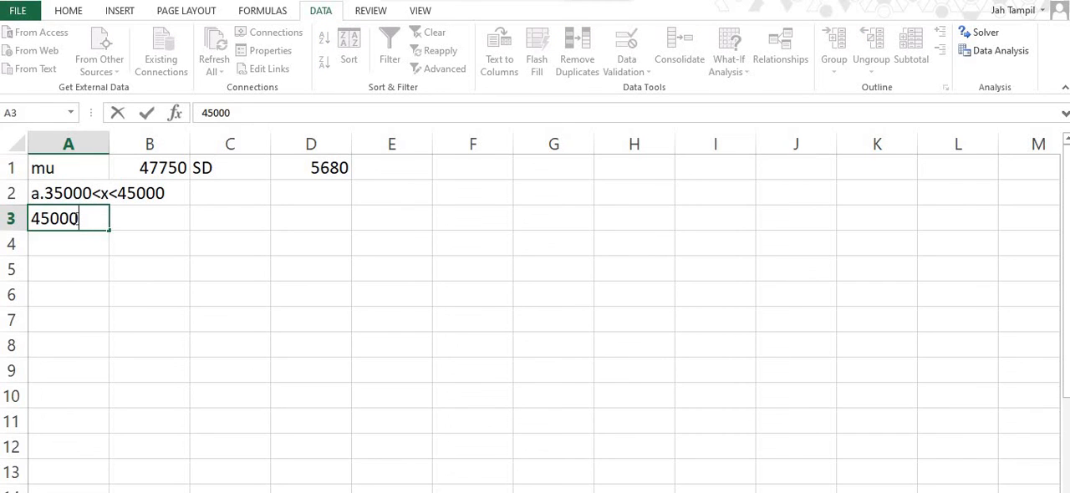
key(Return)
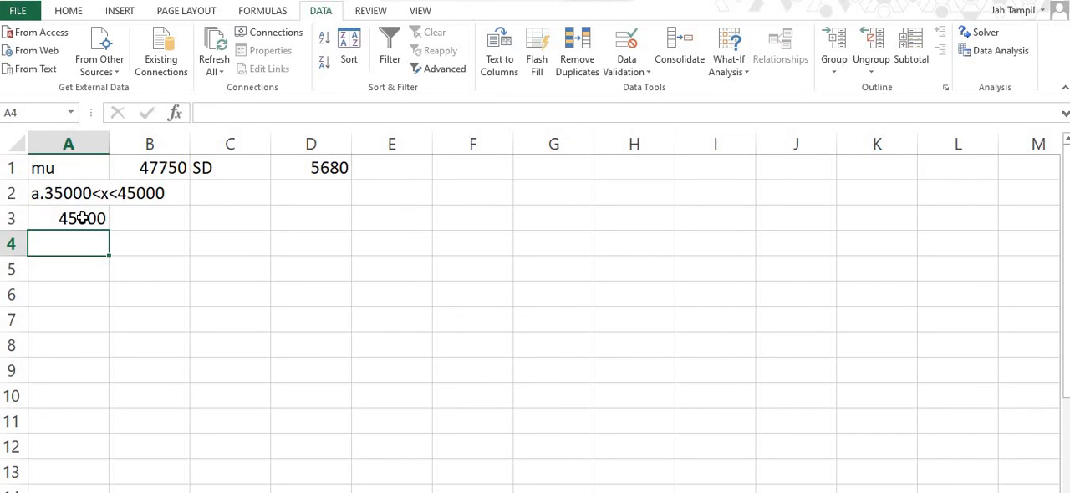
text(35000)
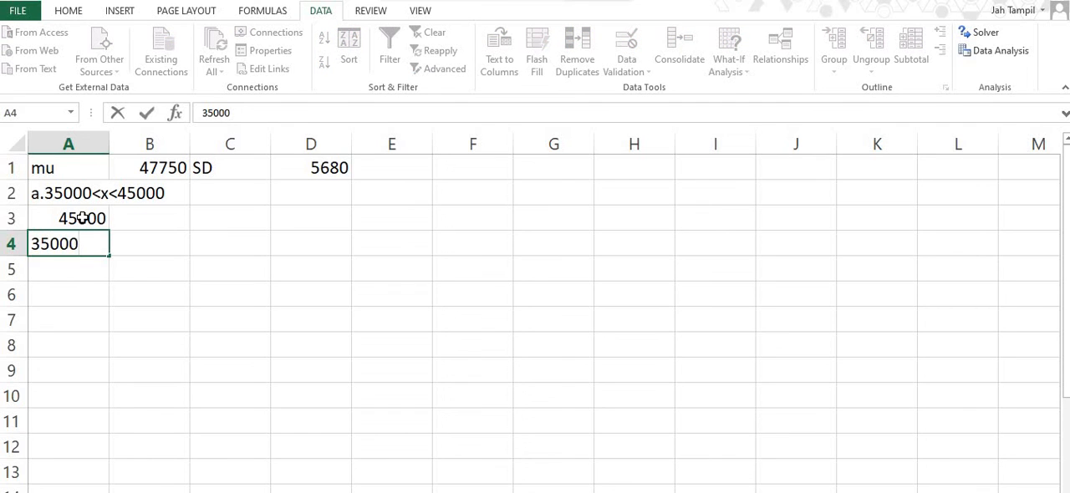
key(Tab)
- Calculate the cumulative normal probability for 45000 in cell B3 with =NORM.DIST(A3,$B$1,$D$1,TRUE)
key(Up)
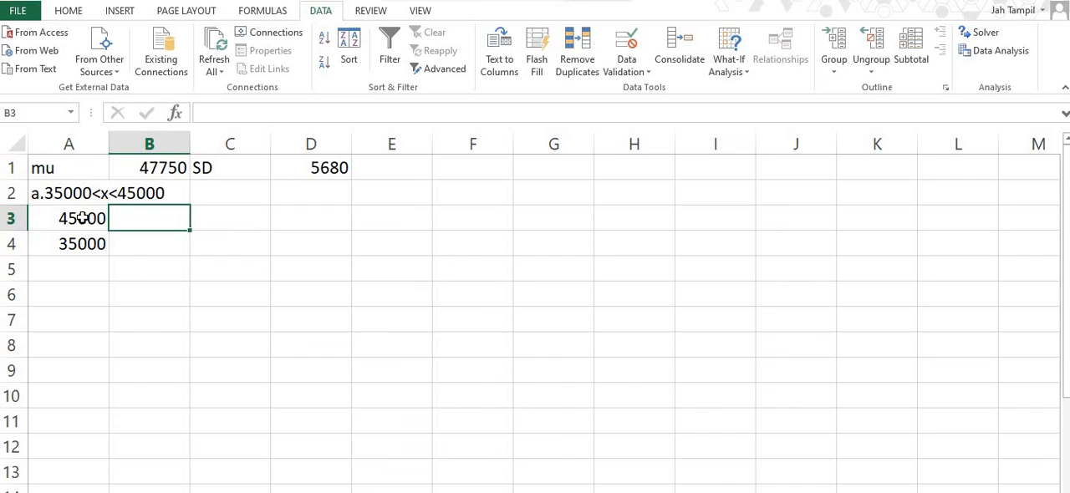
text(=n)
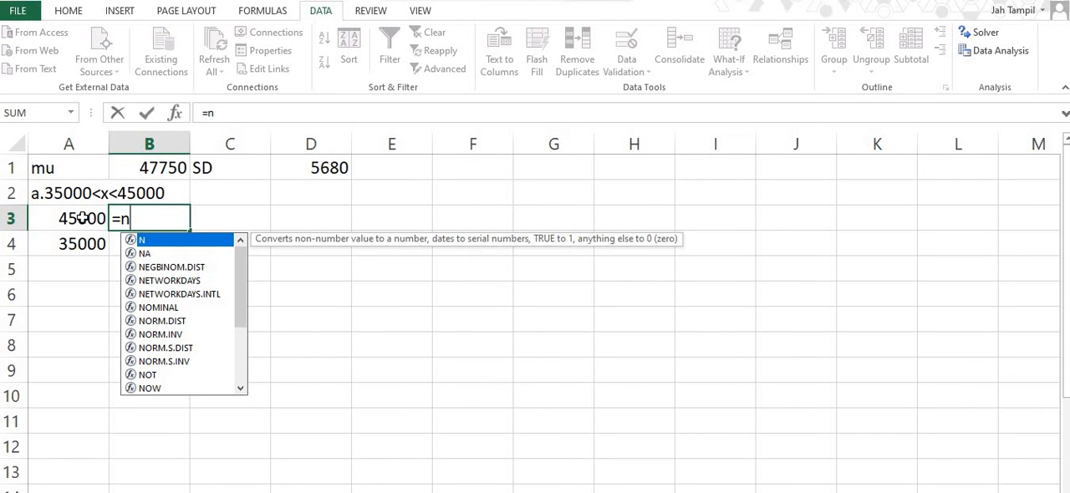
double_click(174, 323)
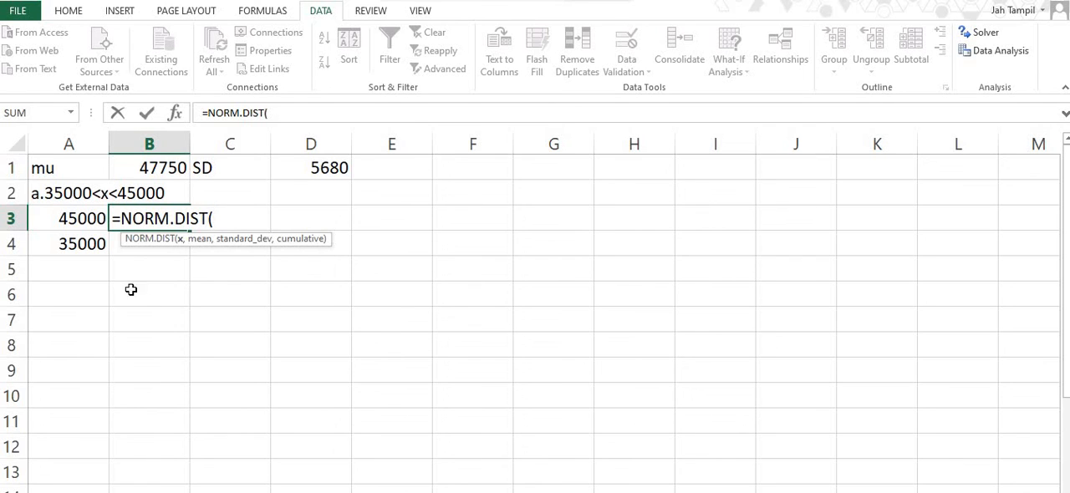
click(64, 221)
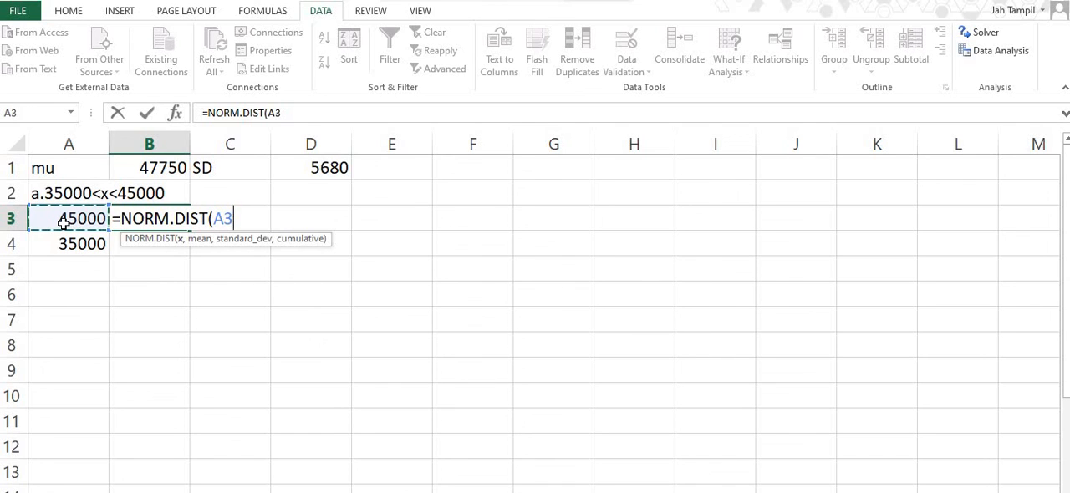
text(,)
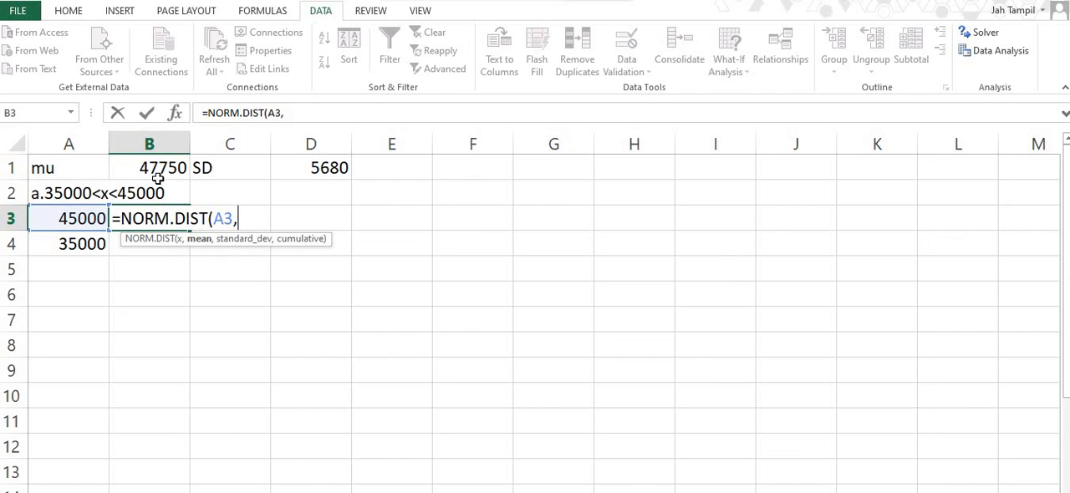
click(158, 169)
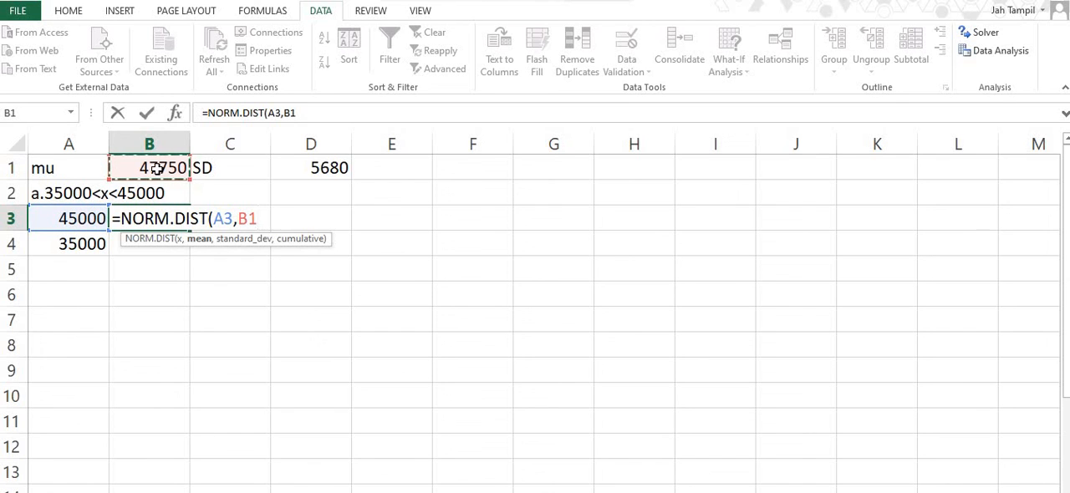
key(F4)
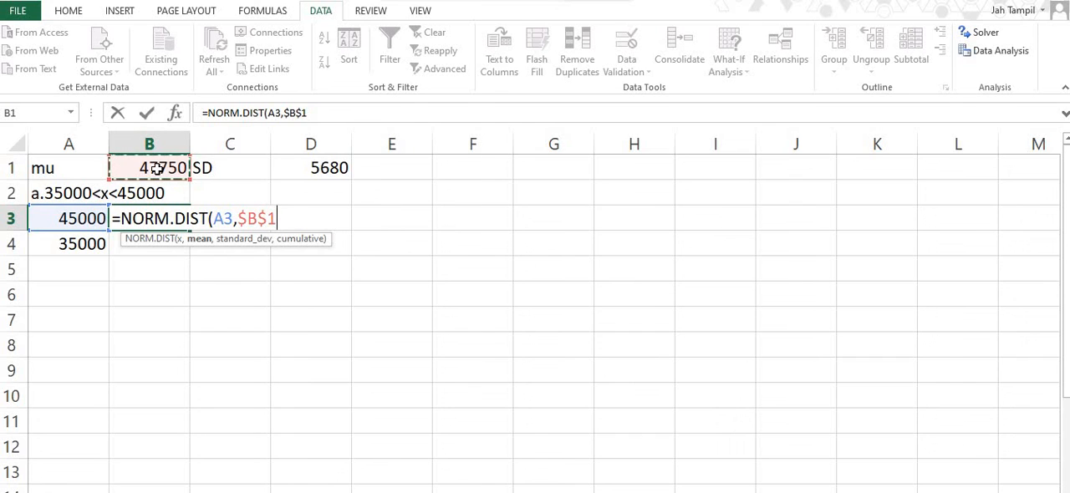
text(,)
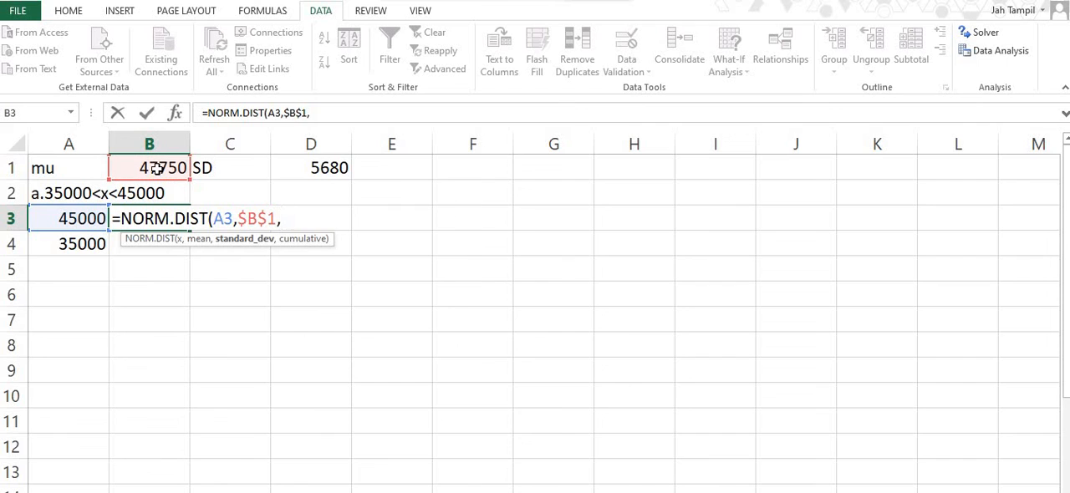
click(320, 170)
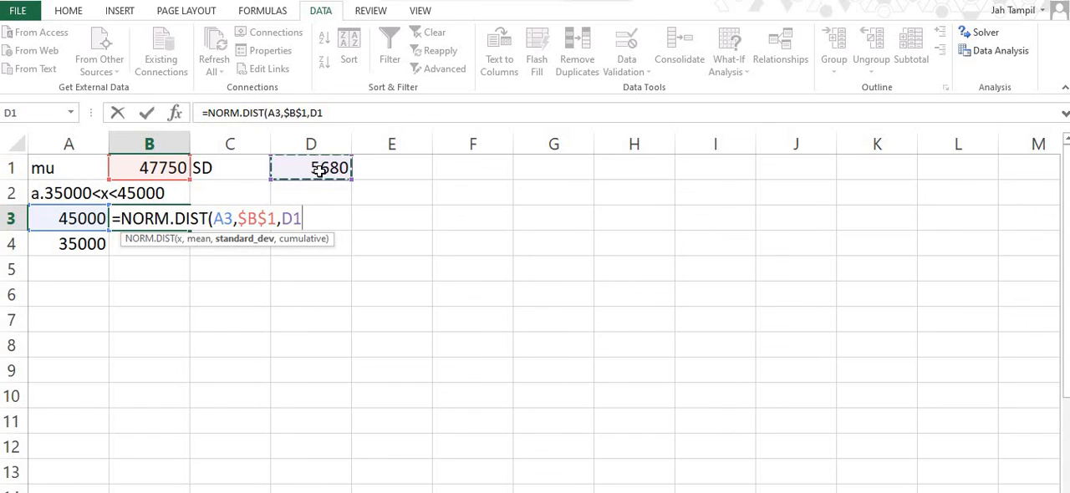
key(F4)
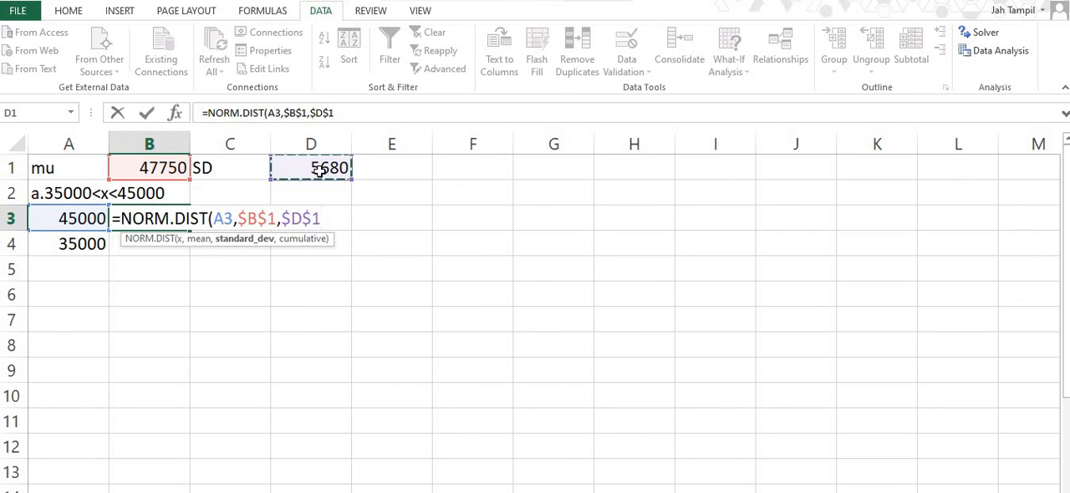
text(,)
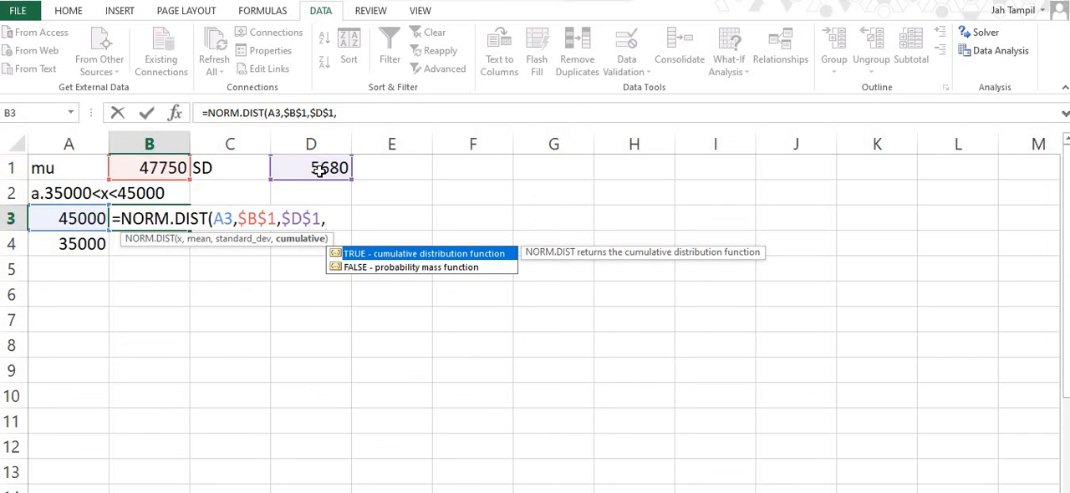
text(true))
key(Return)
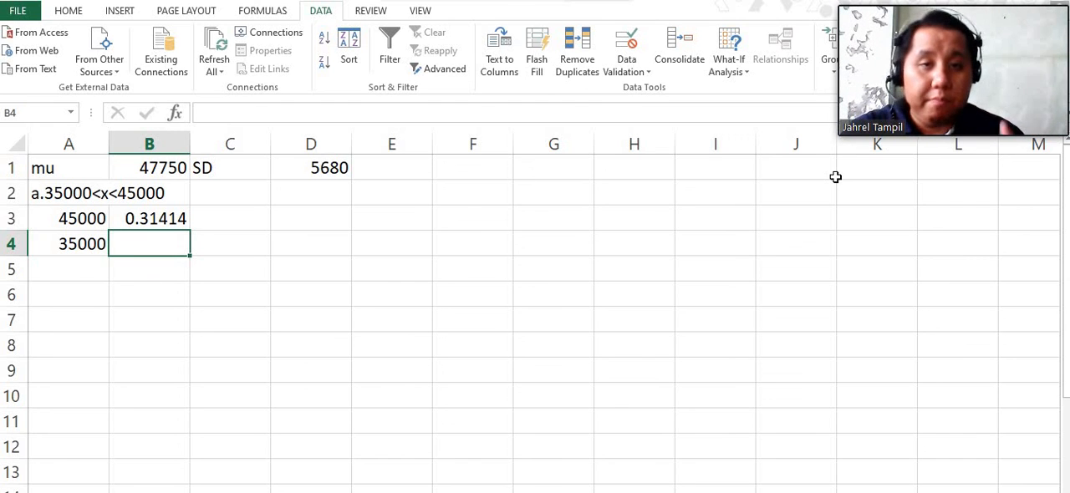
click(490, 155)
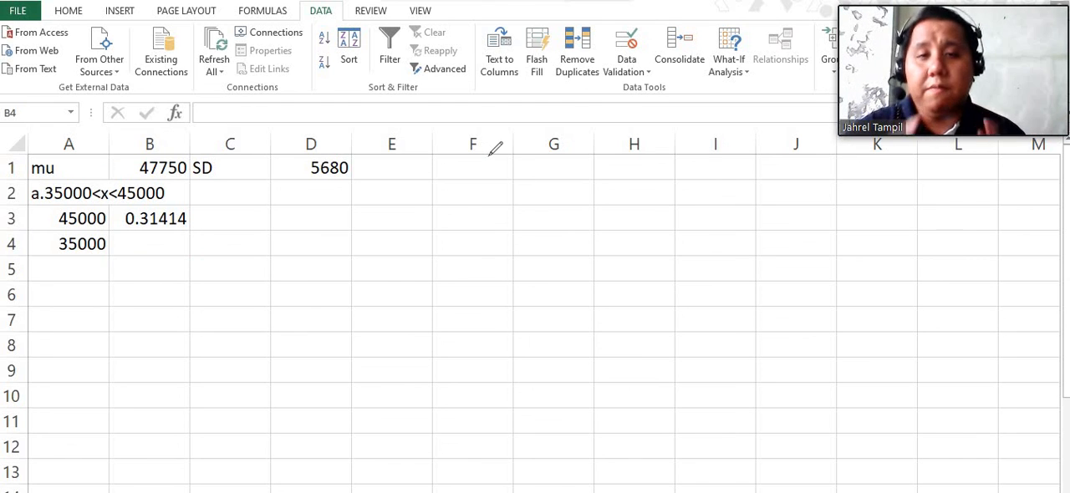
drag(437, 362, 820, 346)
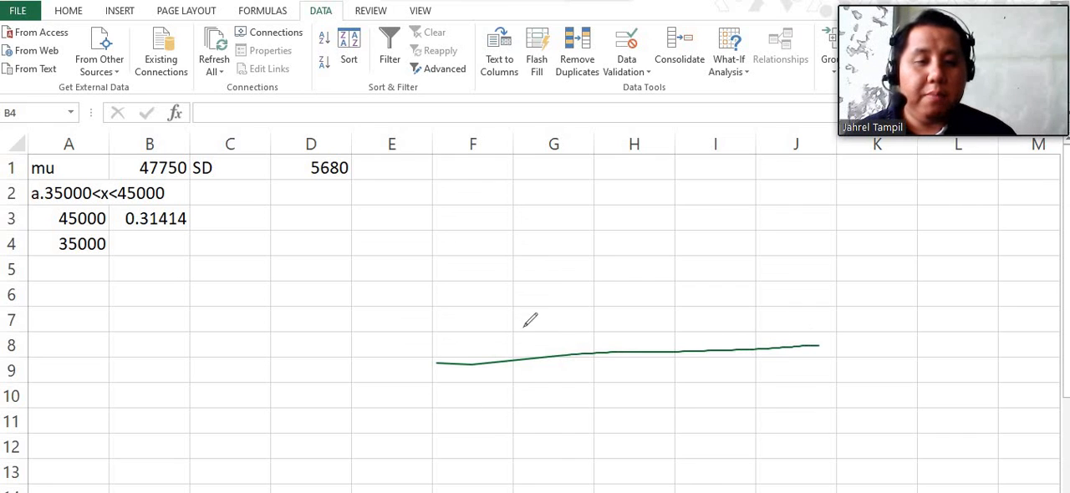
mouse_move(440, 348)
mouse_down()
mouse_move(535, 296)
mouse_move(721, 234)
mouse_move(778, 299)
mouse_up()
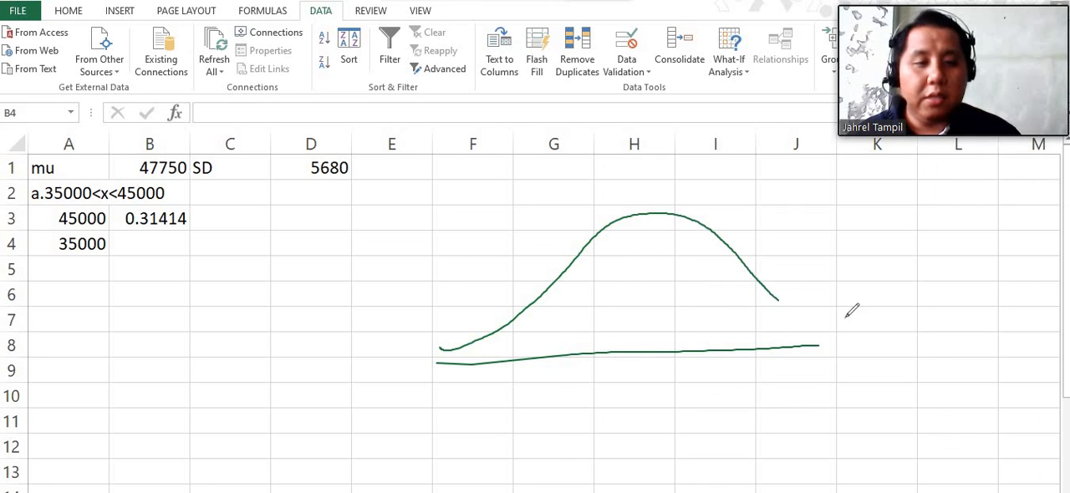
drag(851, 311, 844, 318)
drag(590, 242, 586, 352)
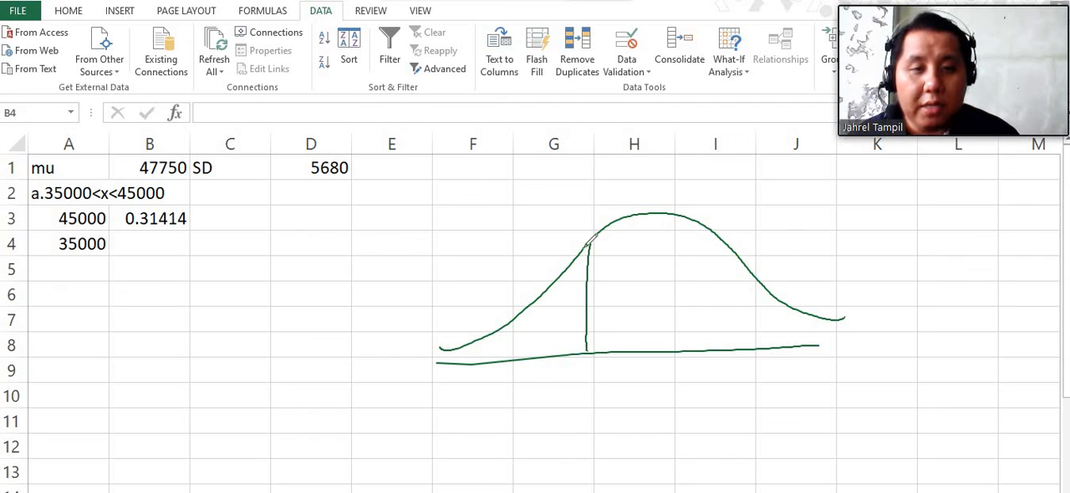
mouse_move(588, 243)
mouse_down()
mouse_move(600, 283)
mouse_move(584, 226)
mouse_up()
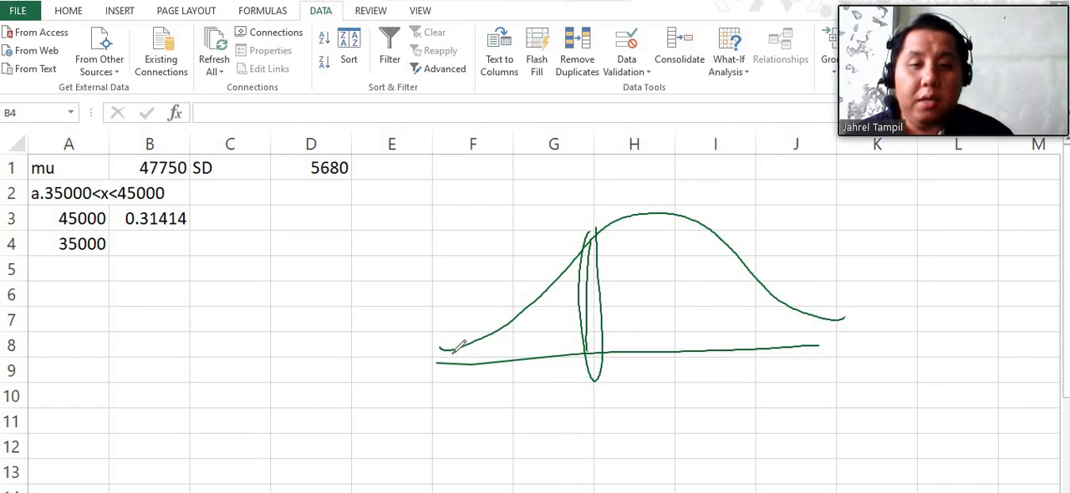
mouse_move(444, 361)
mouse_down()
mouse_move(529, 302)
mouse_move(468, 366)
mouse_up()
mouse_move(568, 295)
mouse_down()
mouse_move(498, 363)
mouse_move(520, 373)
mouse_up()
drag(583, 311, 551, 358)
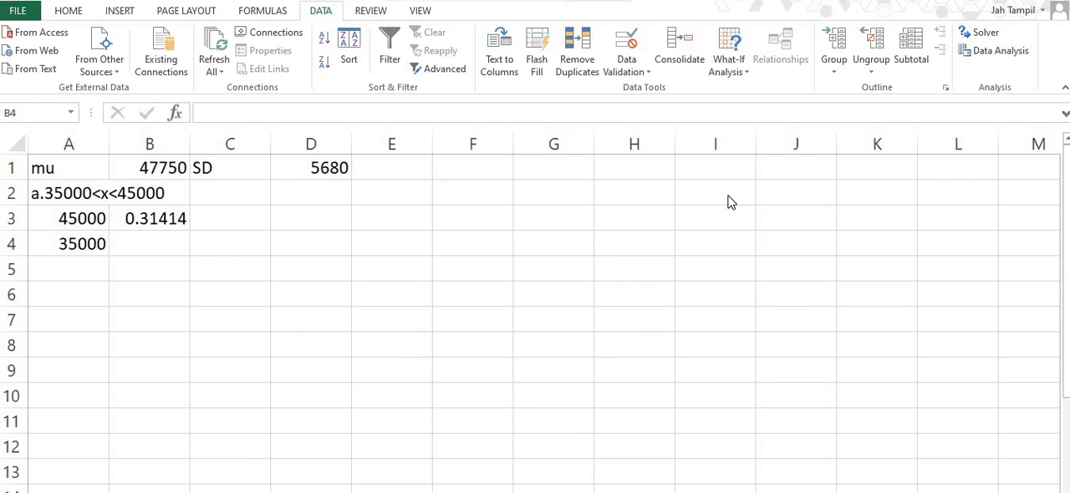
- Calculate the cumulative normal probability for 35000 in cell B4 with =NORM.DIST(A4,$B$1,$D$1,TRUE)
click(165, 248)
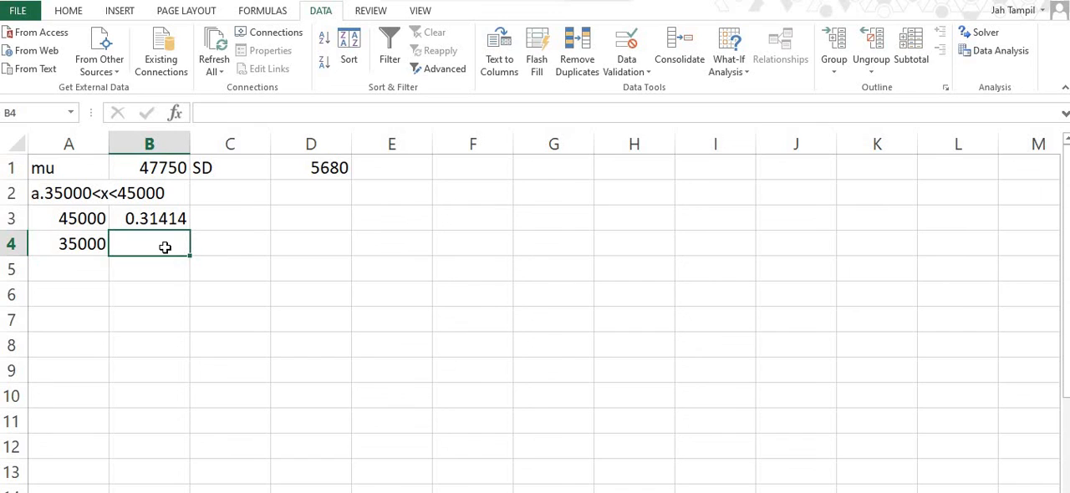
text(=)
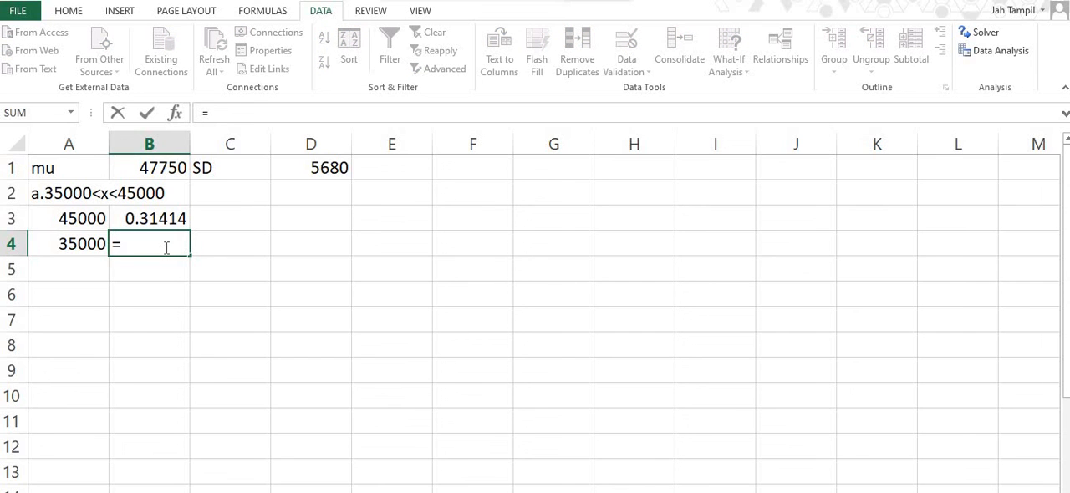
text(n)
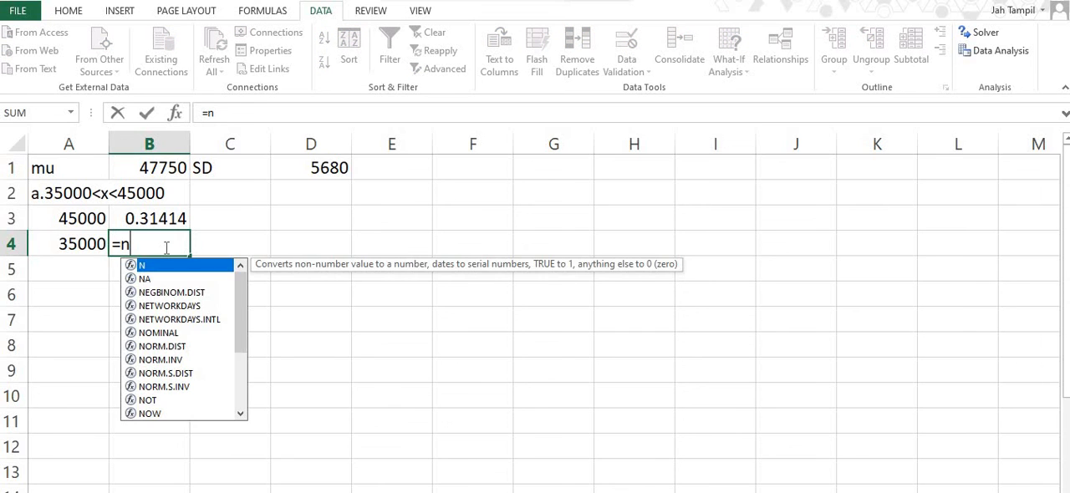
double_click(180, 346)
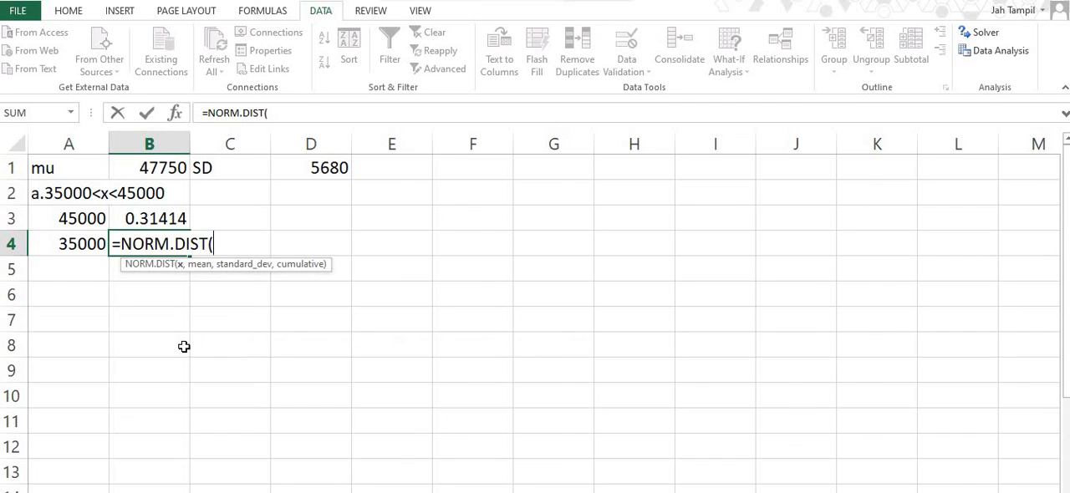
click(74, 244)
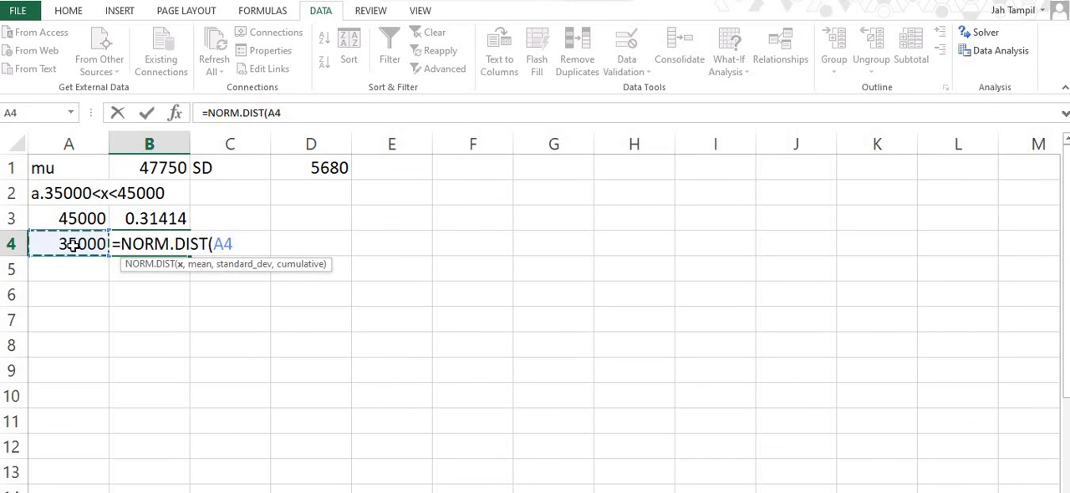
text(,)
click(161, 169)
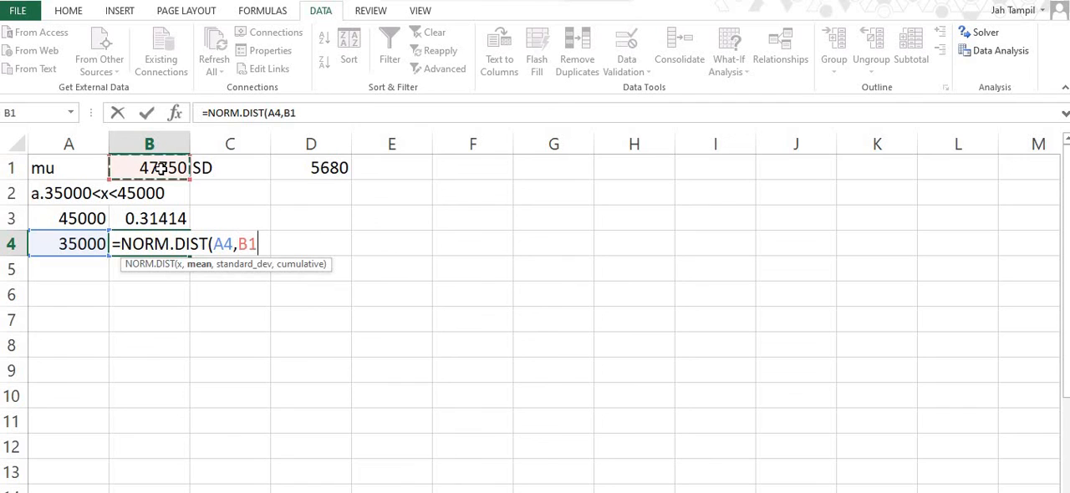
key(F4)
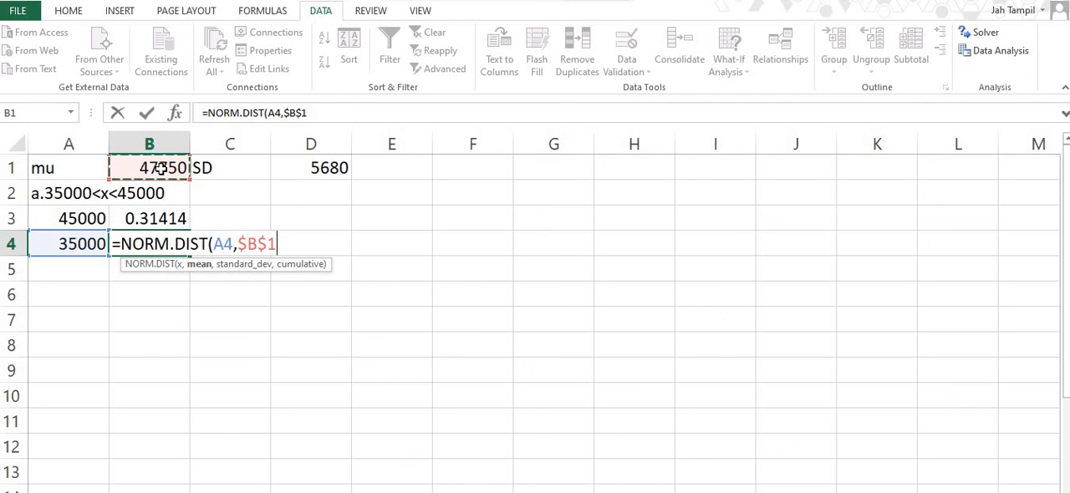
text(,)
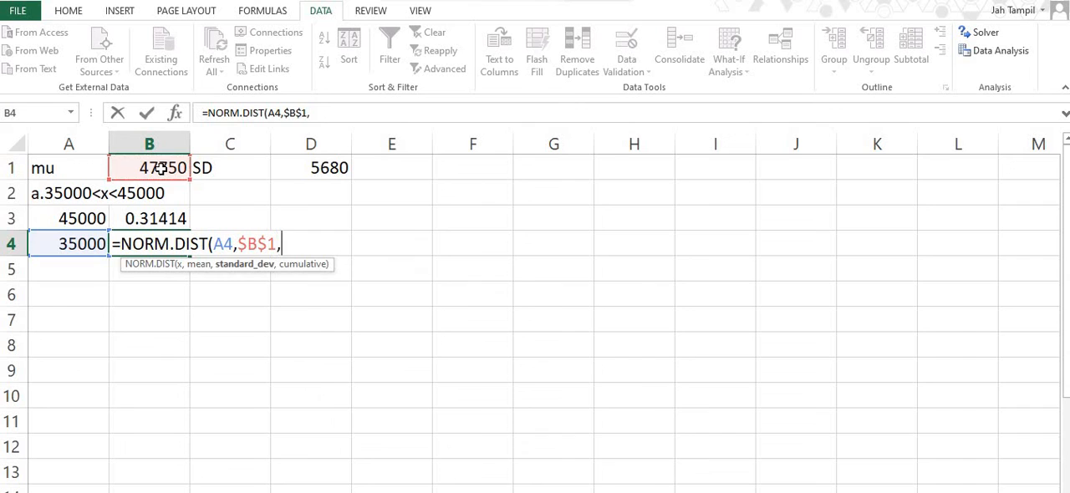
click(337, 172)
key(F4)
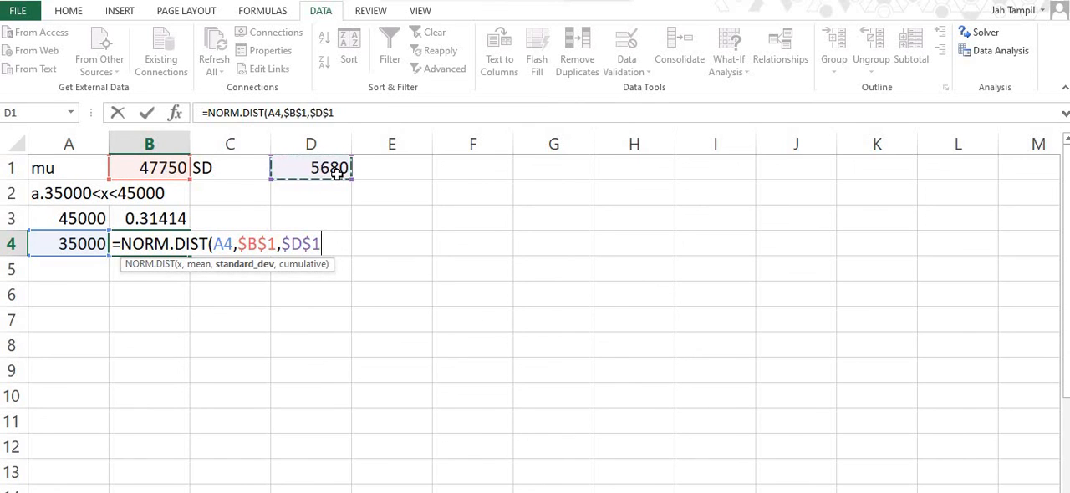
text(,)
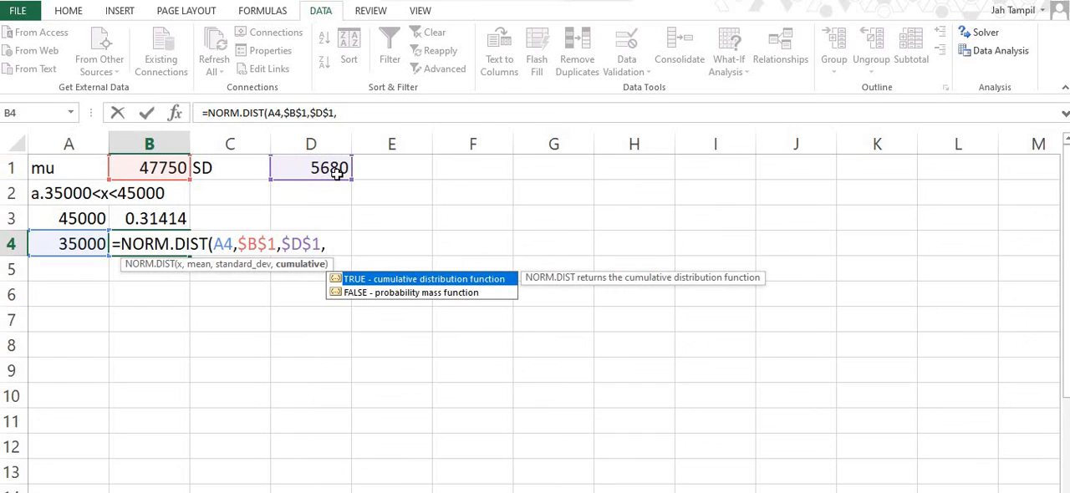
text(true))
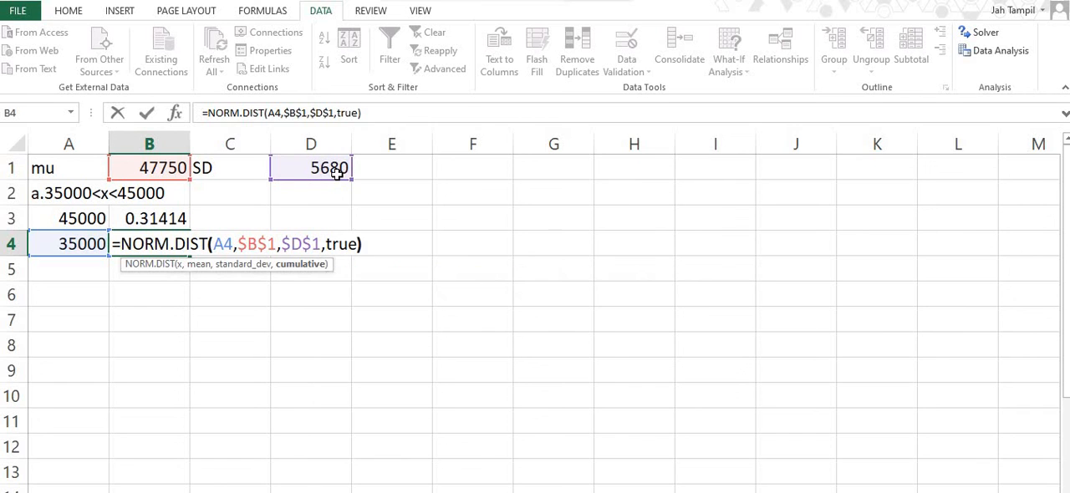
key(Return)
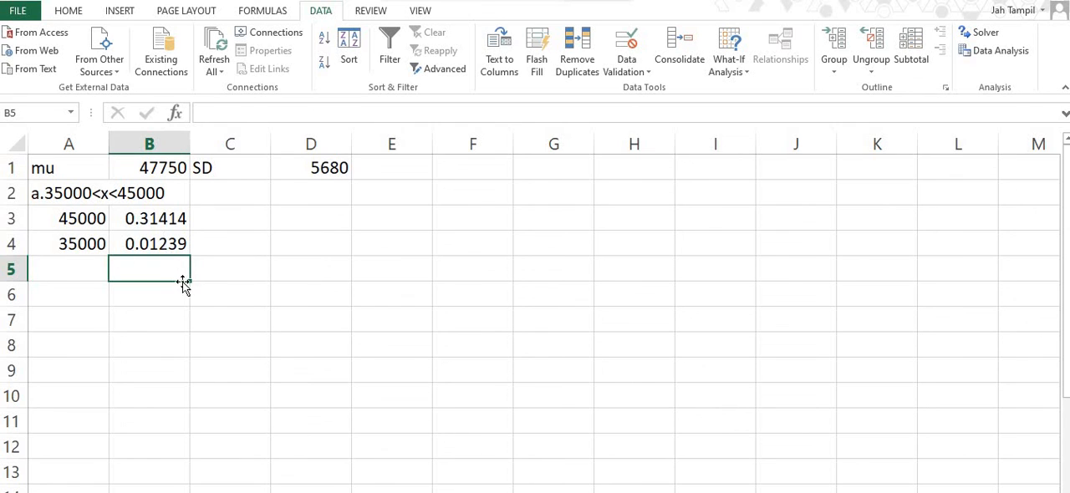
- Calculate the probability between the two bounds in cell B5 with =B3-B4
text(=)
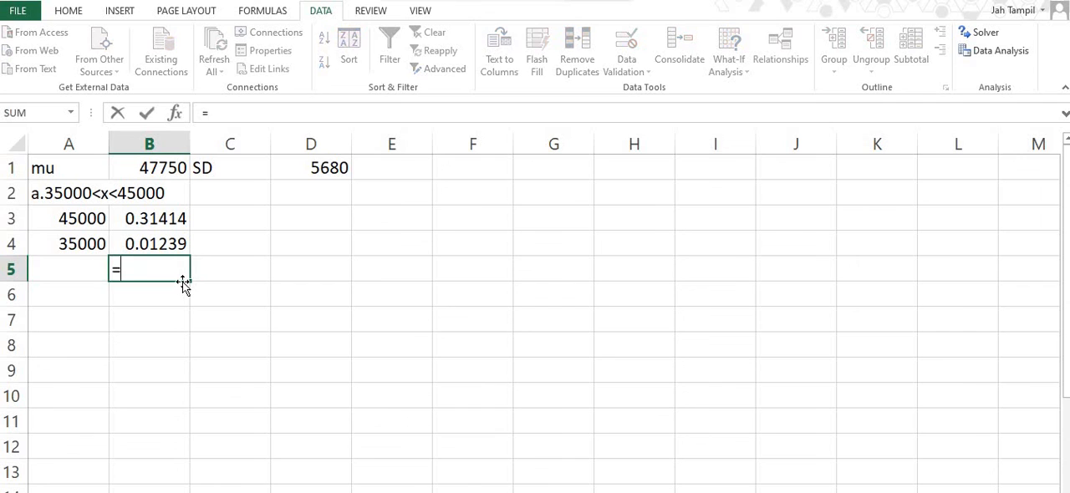
click(164, 220)
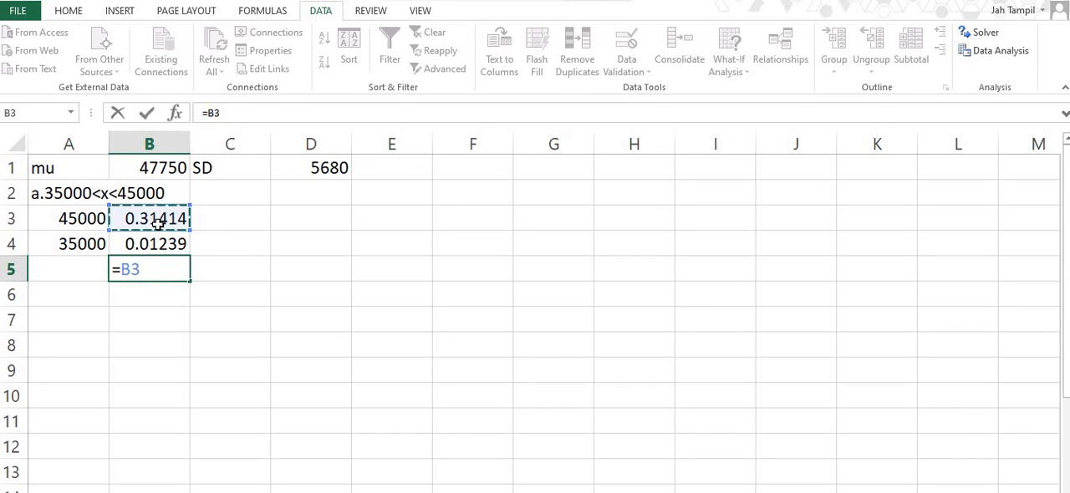
text(-)
click(164, 240)
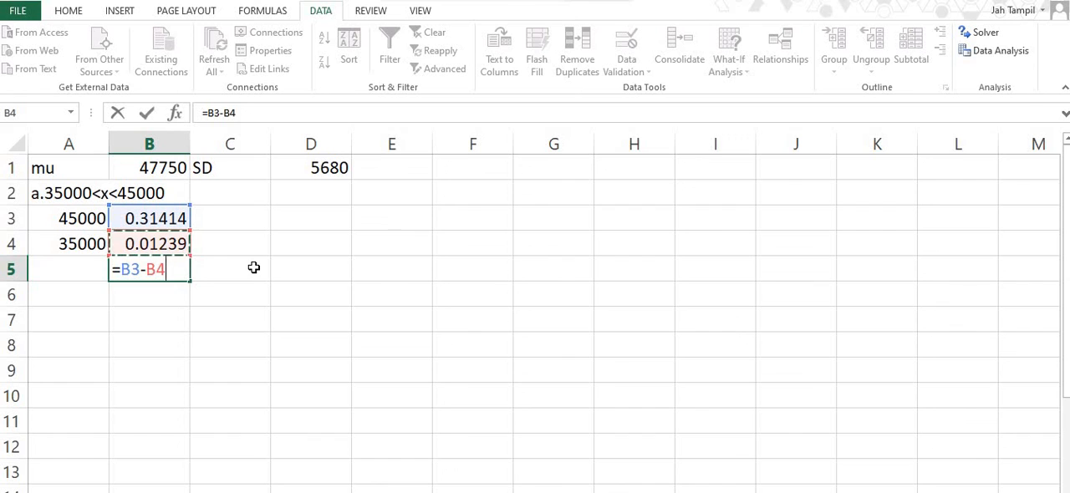
key(Return)
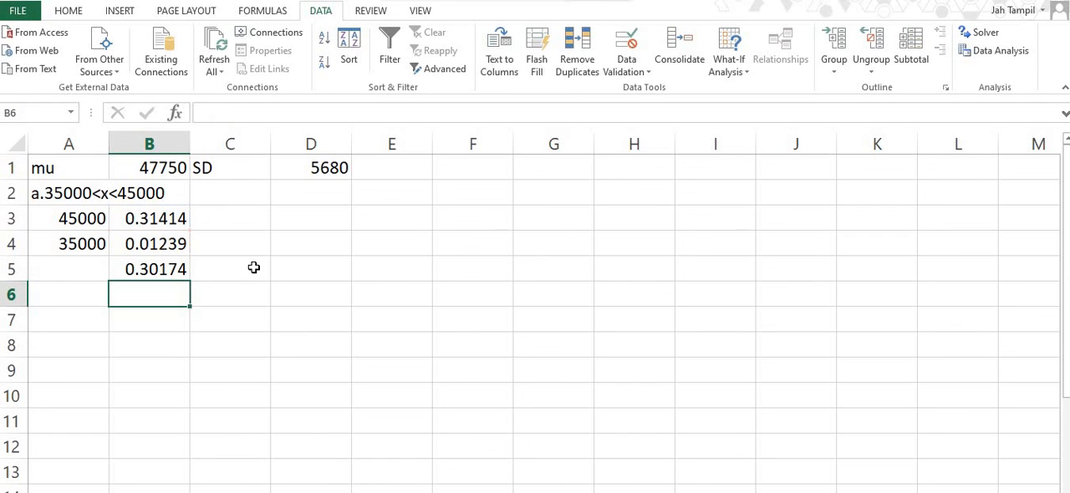
- Copy the probability difference from cell B5 and paste it as a value only into cell C5
click(180, 271)
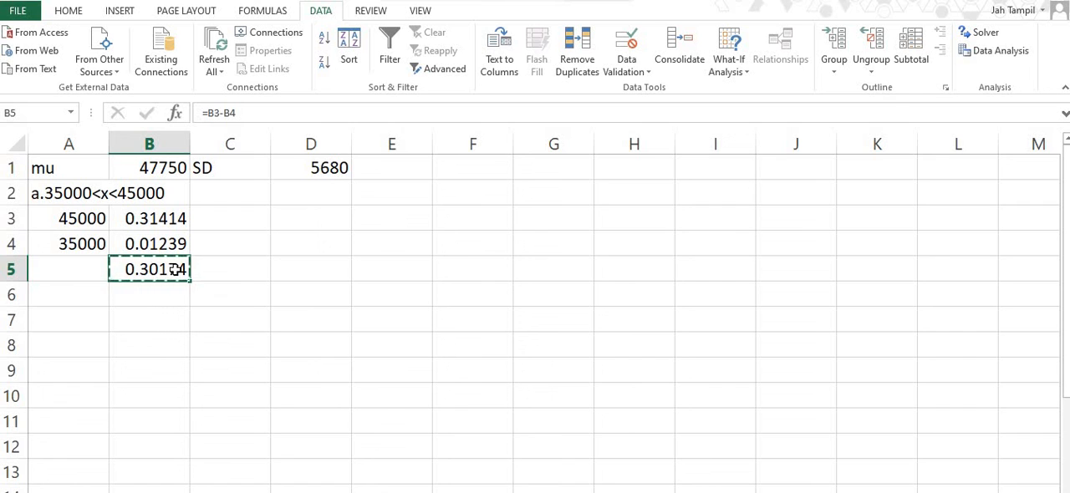
click(224, 271)
right_click(224, 270)
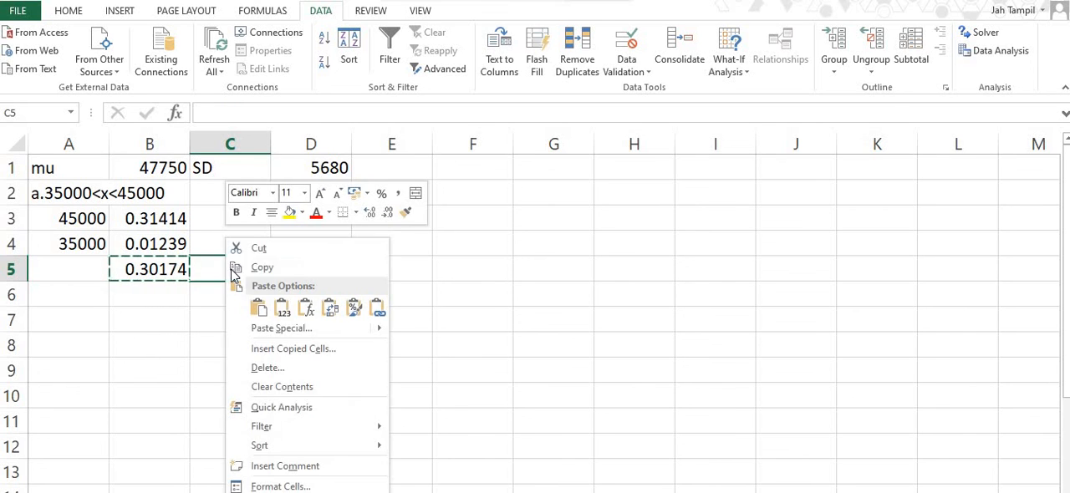
click(278, 310)
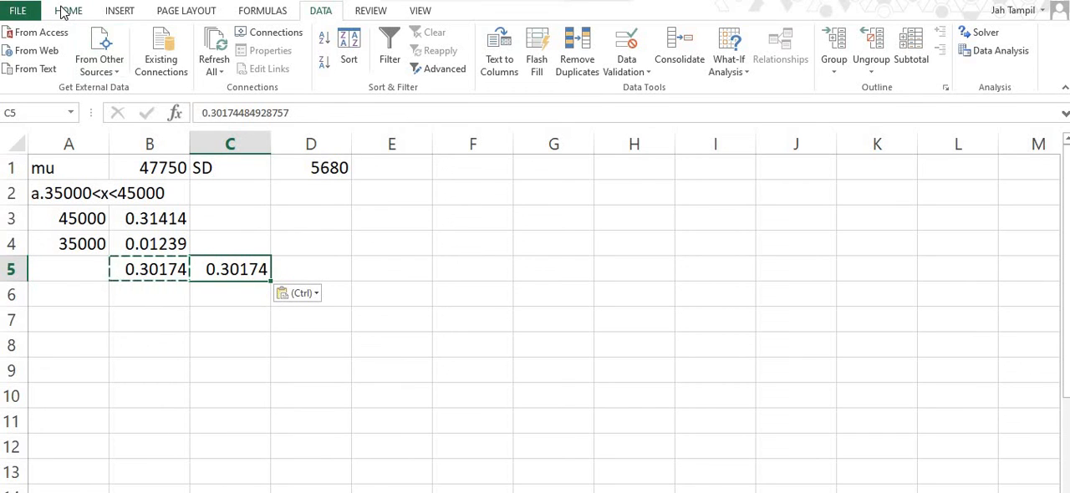
- Format cell C5 as a percentage with two decimal places and show cell B5 with four decimal places
click(65, 11)
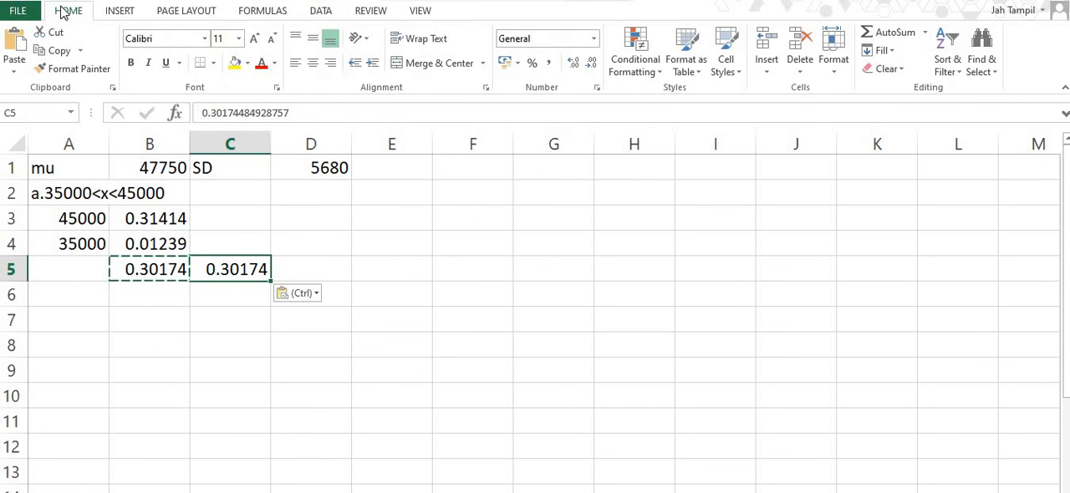
click(533, 65)
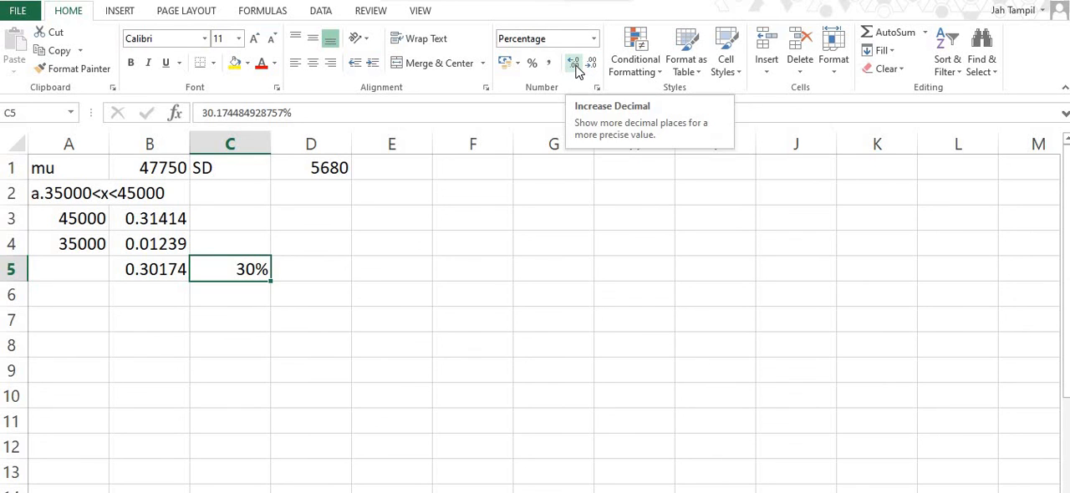
click(574, 67)
click(574, 67)
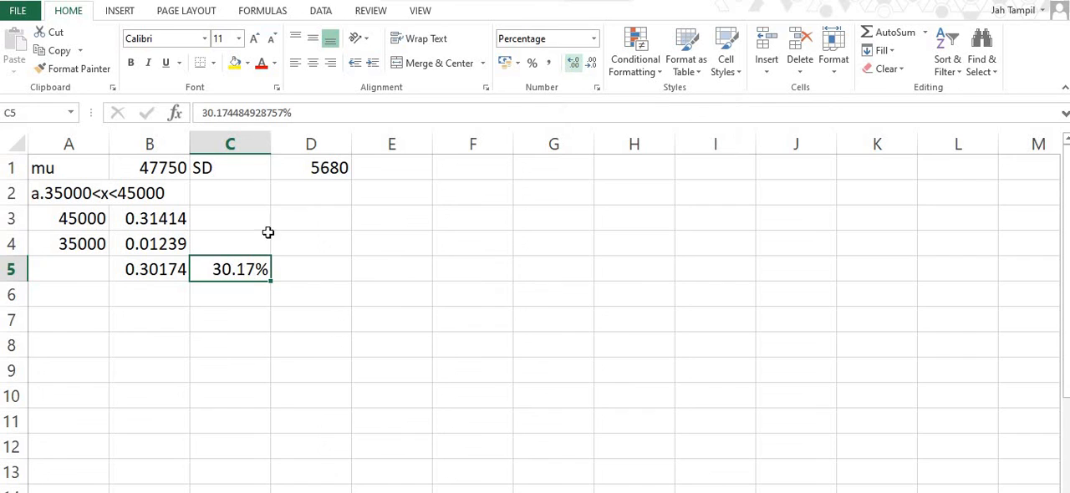
click(143, 270)
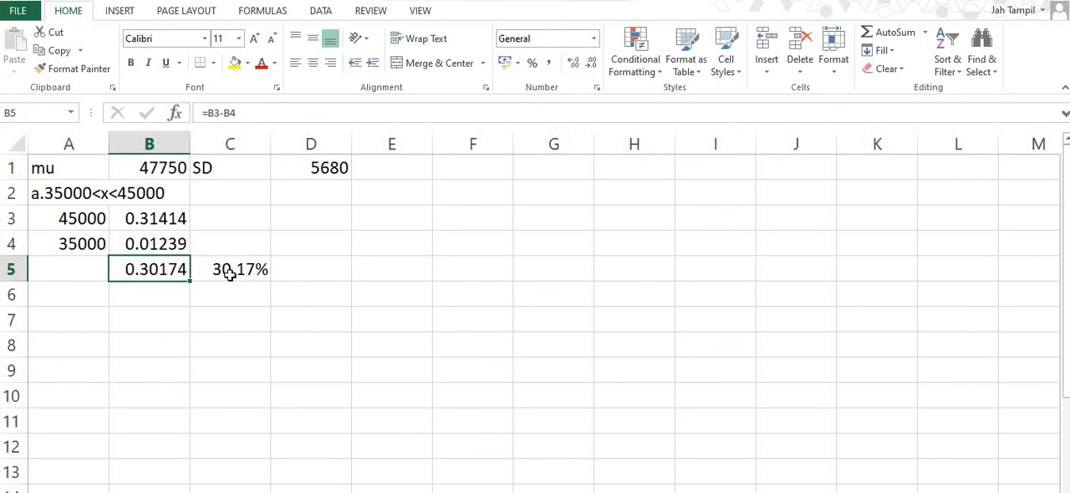
click(592, 63)
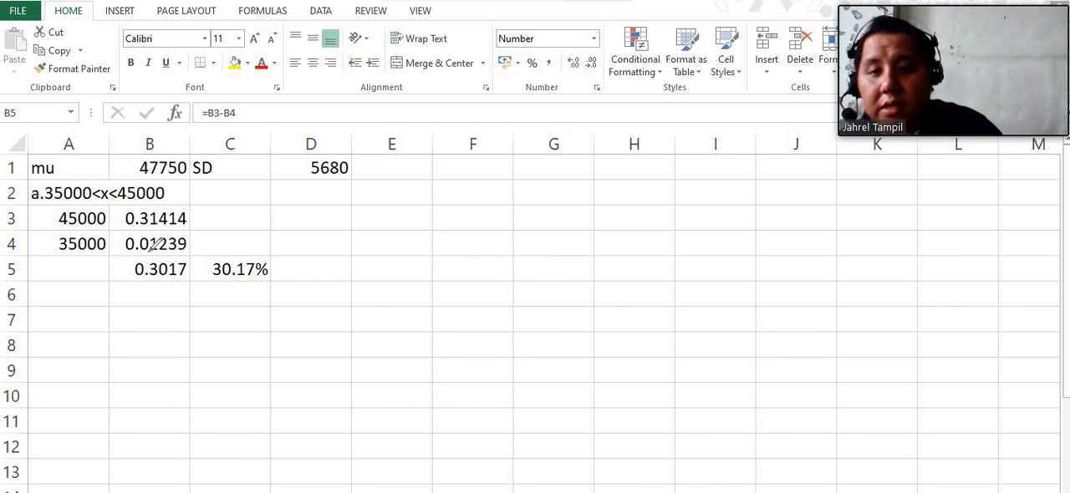
mouse_move(157, 251)
mouse_down()
mouse_move(114, 275)
mouse_move(309, 248)
mouse_move(161, 251)
mouse_up()
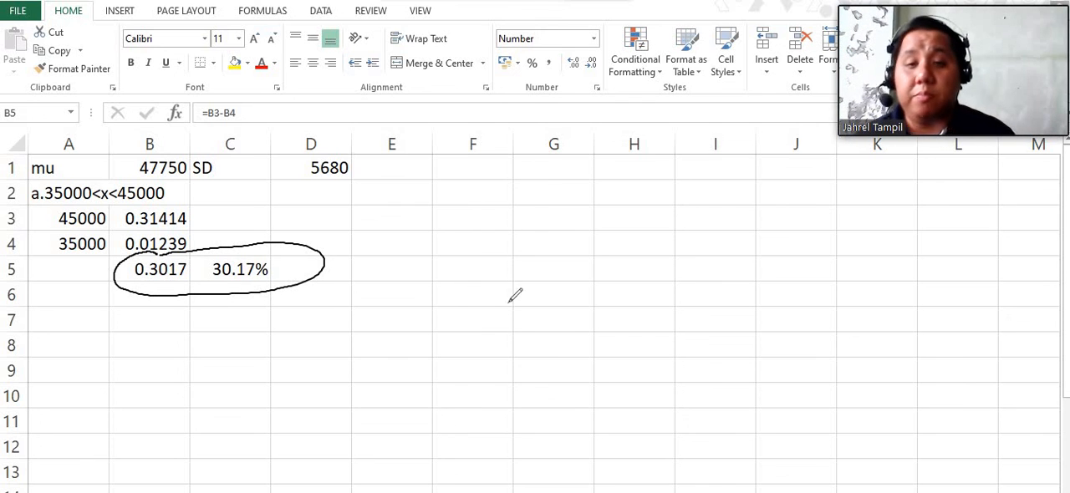
drag(352, 239, 309, 253)
mouse_move(387, 209)
mouse_down()
mouse_move(394, 191)
mouse_move(439, 265)
mouse_move(485, 220)
mouse_move(569, 182)
mouse_move(577, 215)
mouse_move(619, 201)
mouse_move(612, 236)
mouse_move(724, 210)
mouse_move(736, 230)
mouse_move(716, 255)
mouse_up()
drag(759, 210, 764, 232)
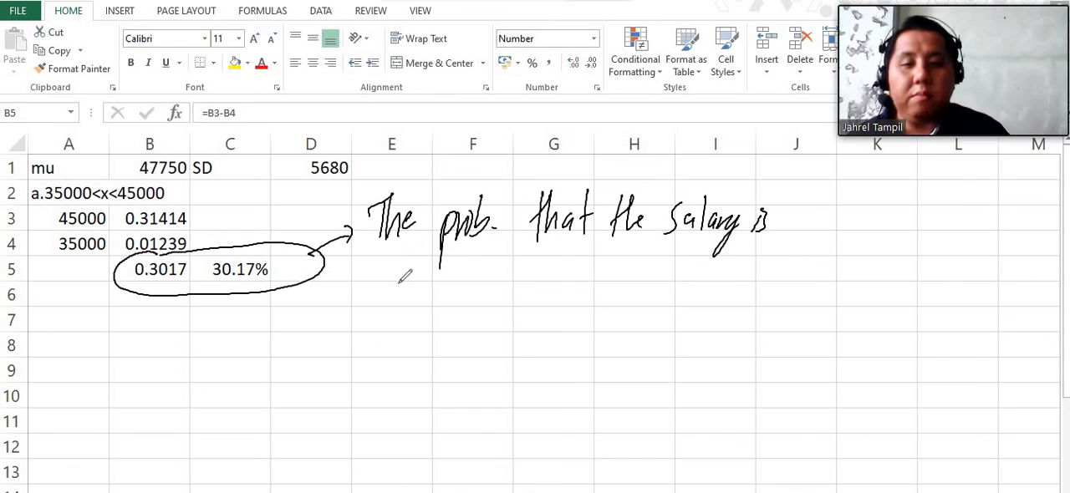
mouse_move(400, 248)
mouse_down()
mouse_move(416, 283)
mouse_move(437, 268)
mouse_move(502, 258)
mouse_move(552, 275)
mouse_move(733, 250)
mouse_move(723, 266)
mouse_move(793, 263)
mouse_move(801, 282)
mouse_move(880, 253)
mouse_move(908, 265)
mouse_move(925, 247)
mouse_move(920, 269)
mouse_move(985, 243)
mouse_move(959, 271)
mouse_up()
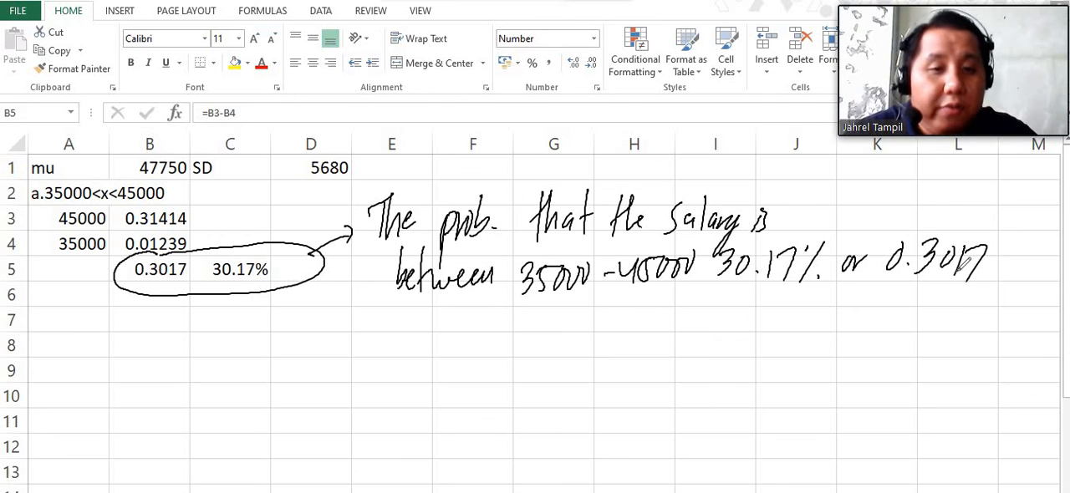
drag(511, 300, 698, 280)
mouse_move(721, 238)
mouse_down()
mouse_move(716, 289)
mouse_move(828, 288)
mouse_up()
drag(848, 224, 687, 219)
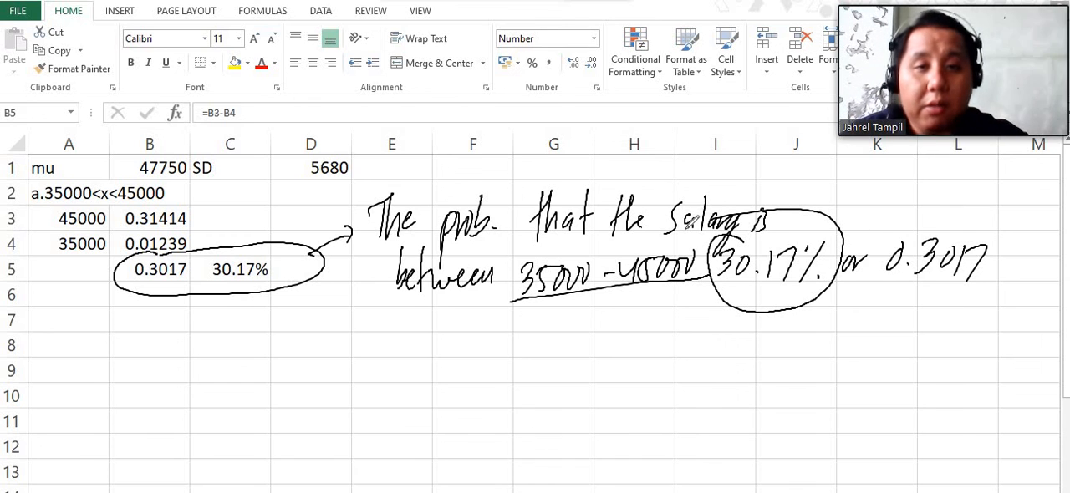